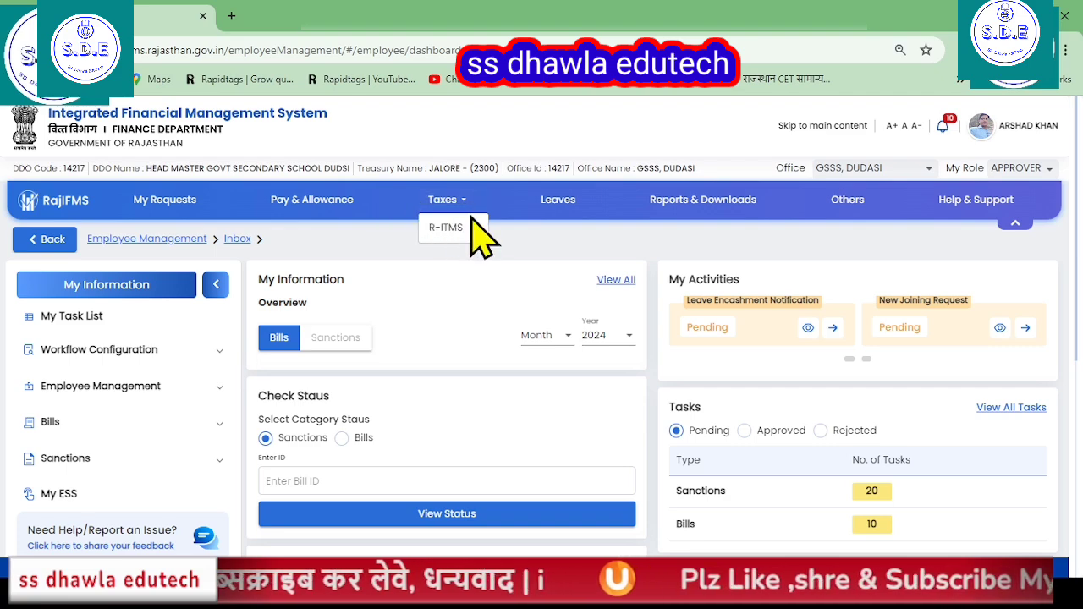
- Open the Half Pay employee list under Salary Preparation in the Salary Bills section of Bills
scroll(219, 386, down, 1)
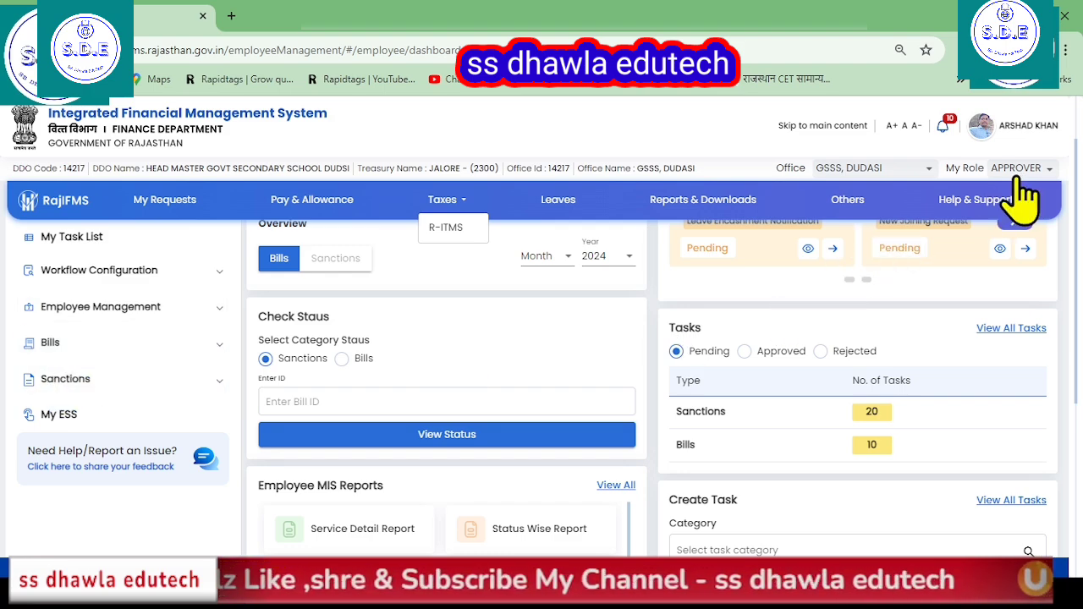
click(124, 351)
scroll(127, 373, down, 1)
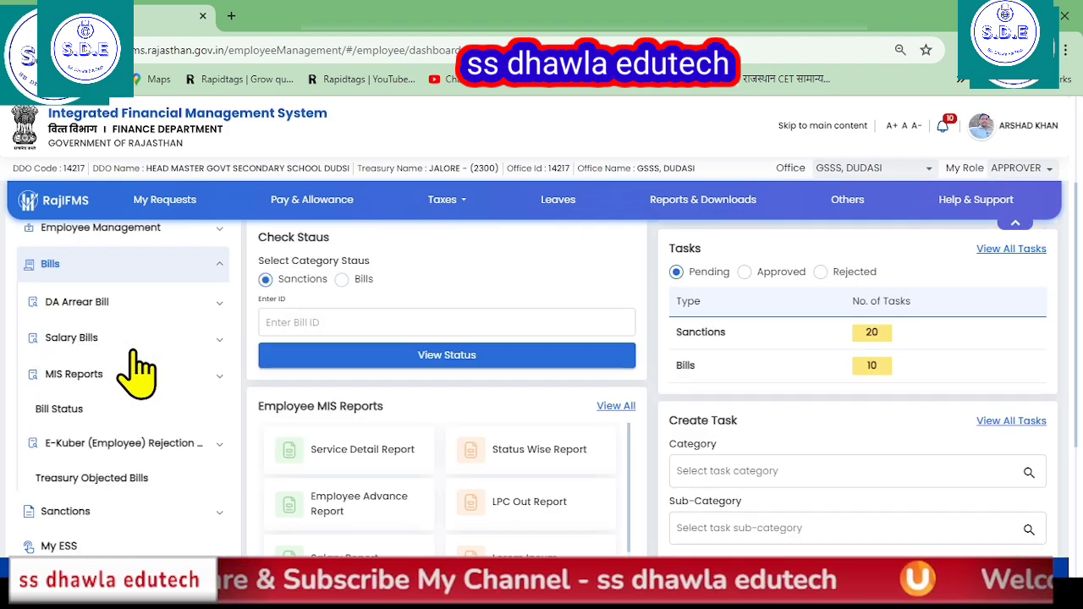
click(99, 338)
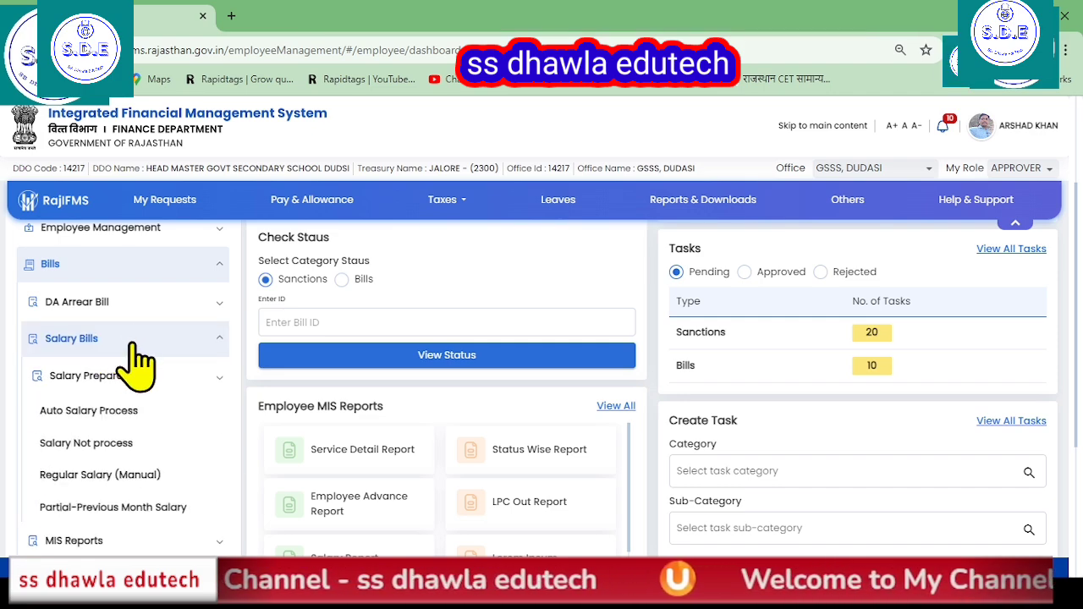
scroll(140, 373, down, 1)
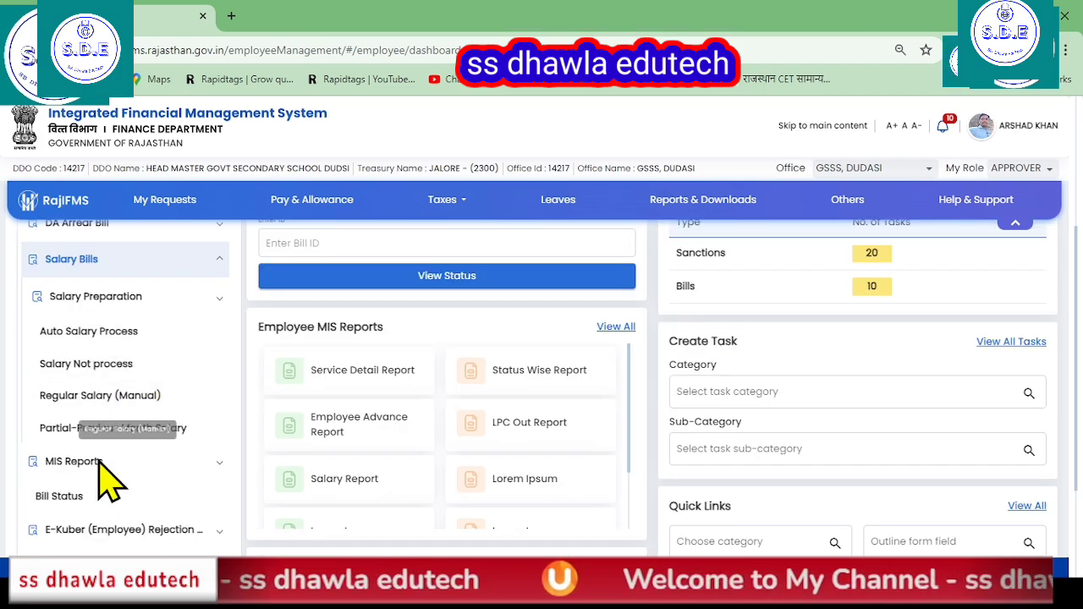
click(95, 303)
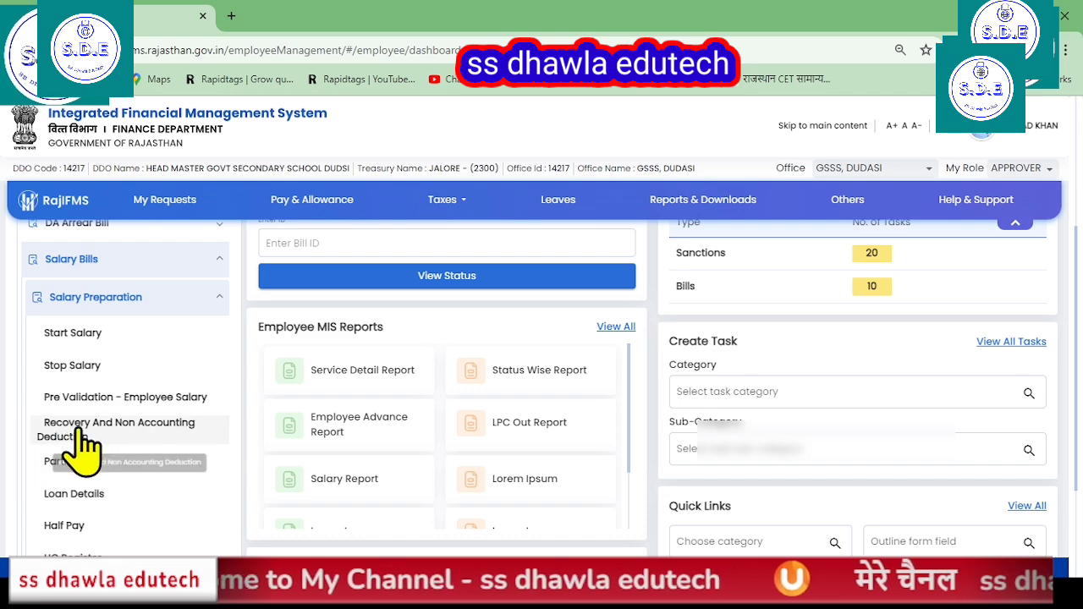
scroll(161, 441, down, 1)
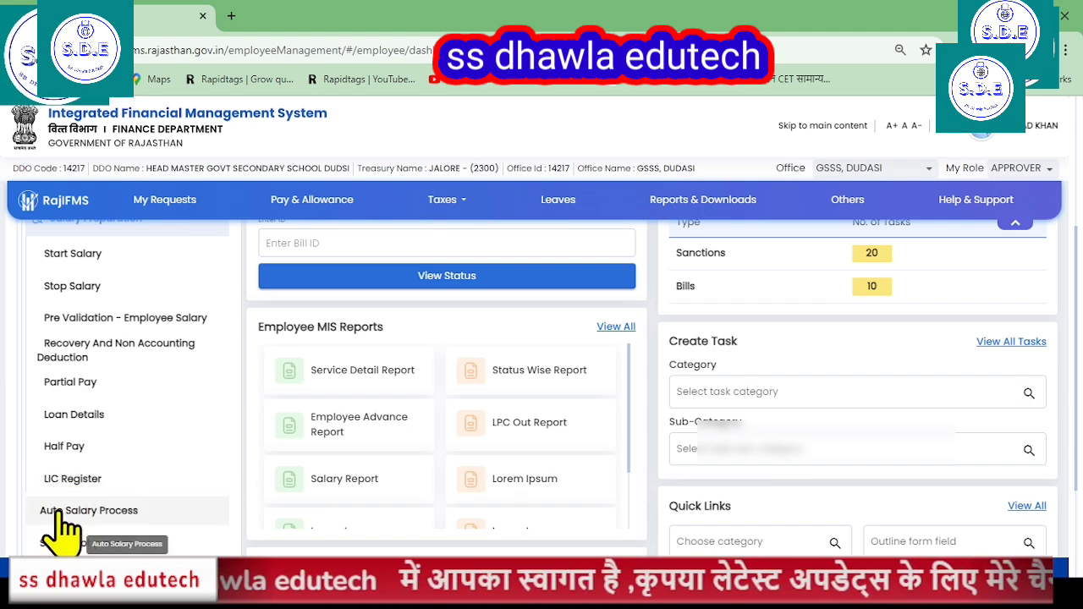
click(85, 457)
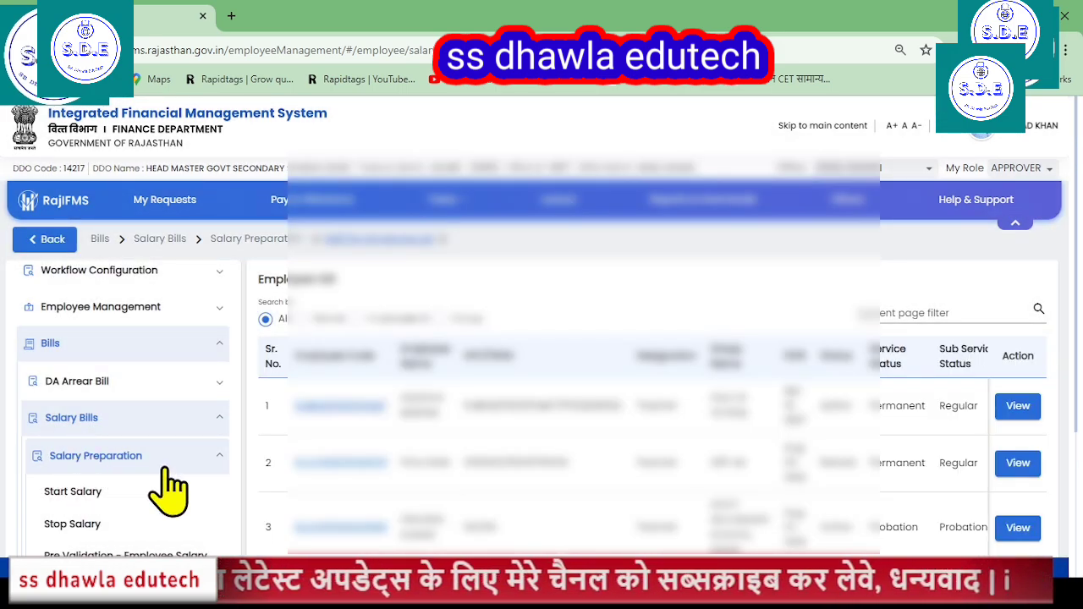
- Show more employees per page in the Half Pay list and open the details of the employee in row 11
scroll(593, 471, down, 3)
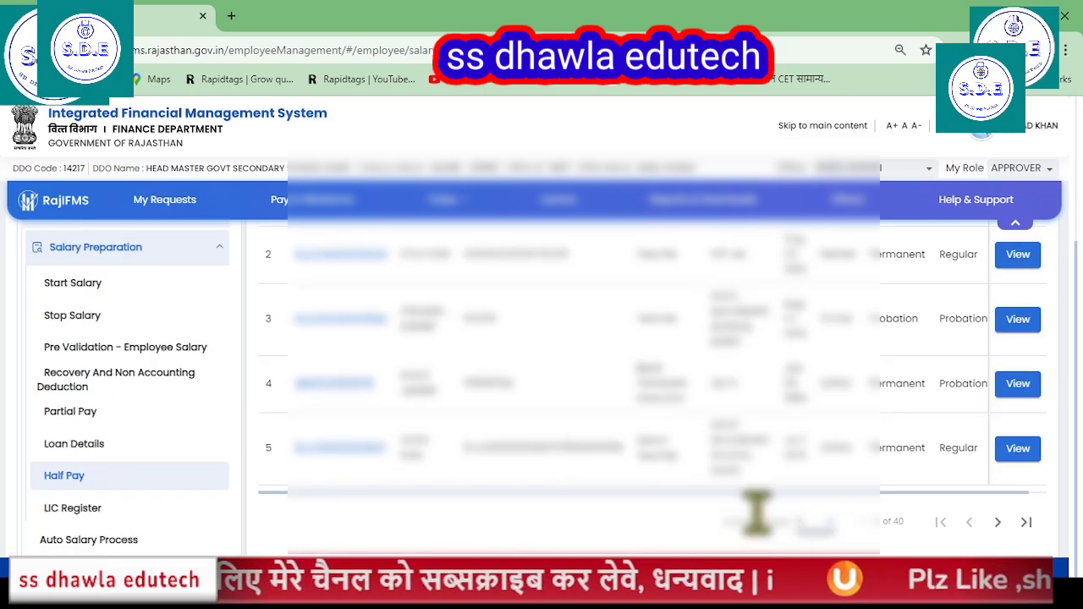
click(803, 523)
click(810, 495)
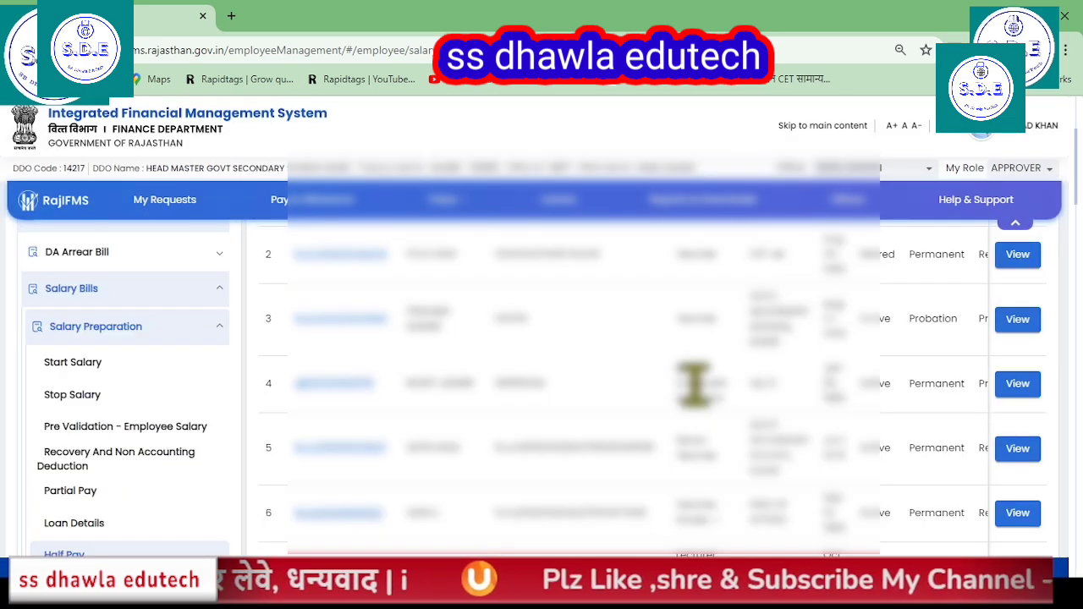
scroll(698, 398, down, 4)
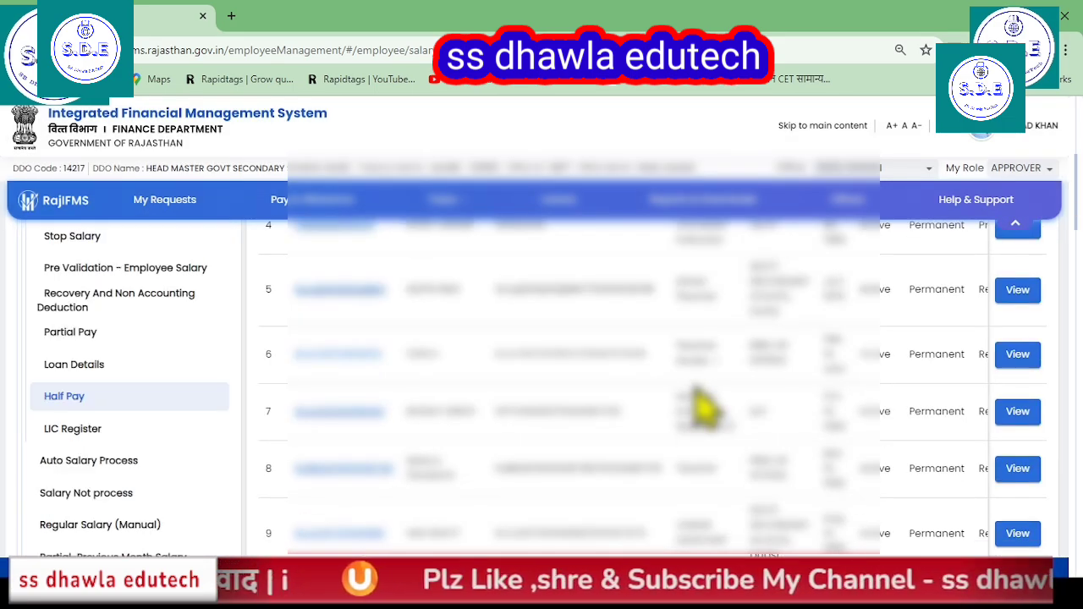
scroll(702, 406, down, 1)
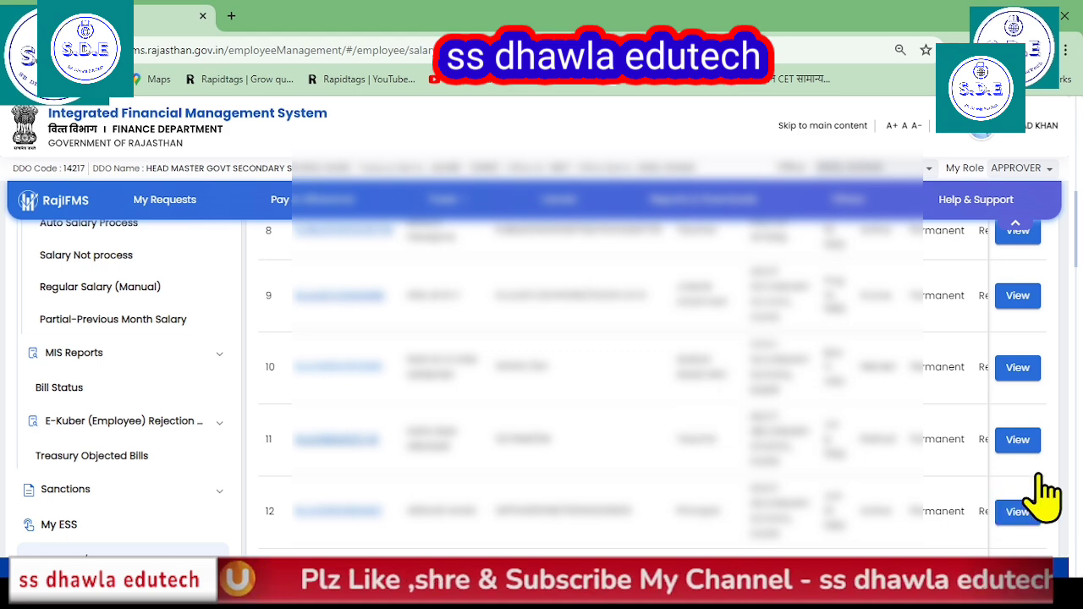
click(1020, 441)
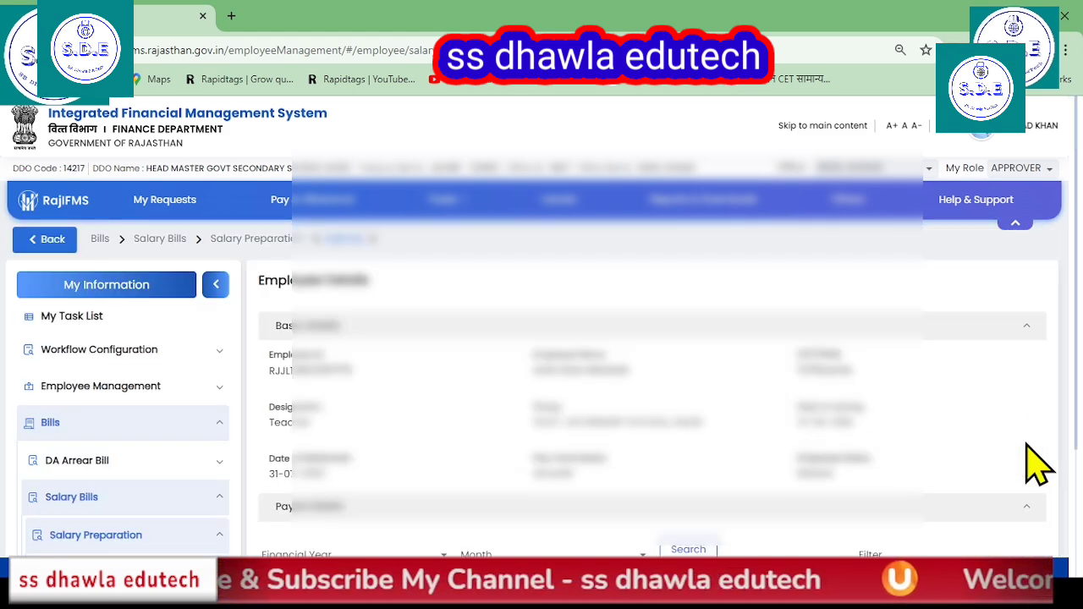
- Search the employee's payee details for financial year 2024-2025 and month JULY-2024
scroll(1026, 443, down, 1)
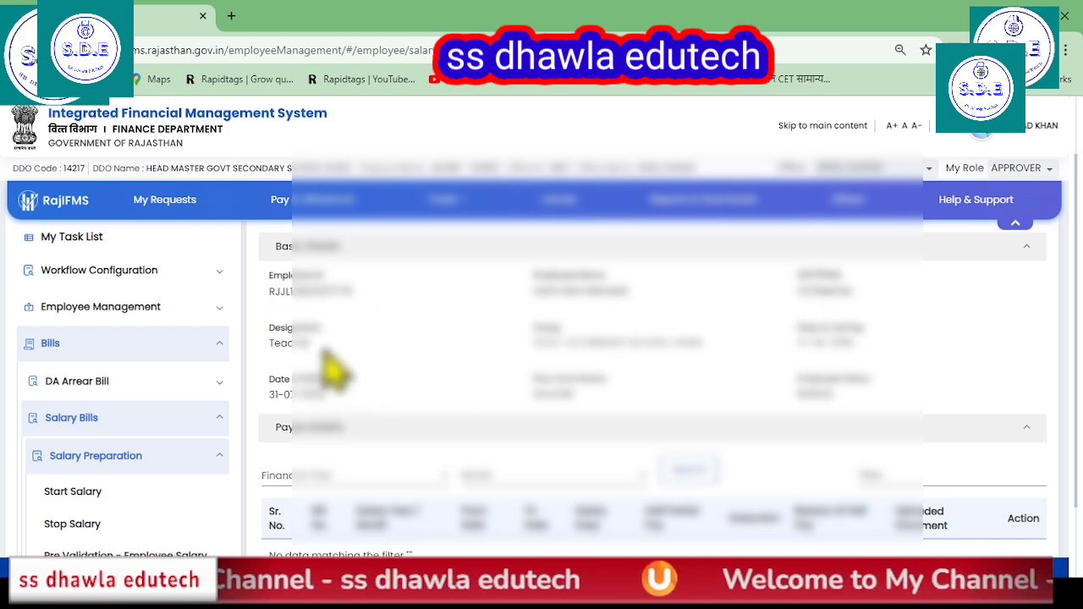
scroll(602, 457, down, 1)
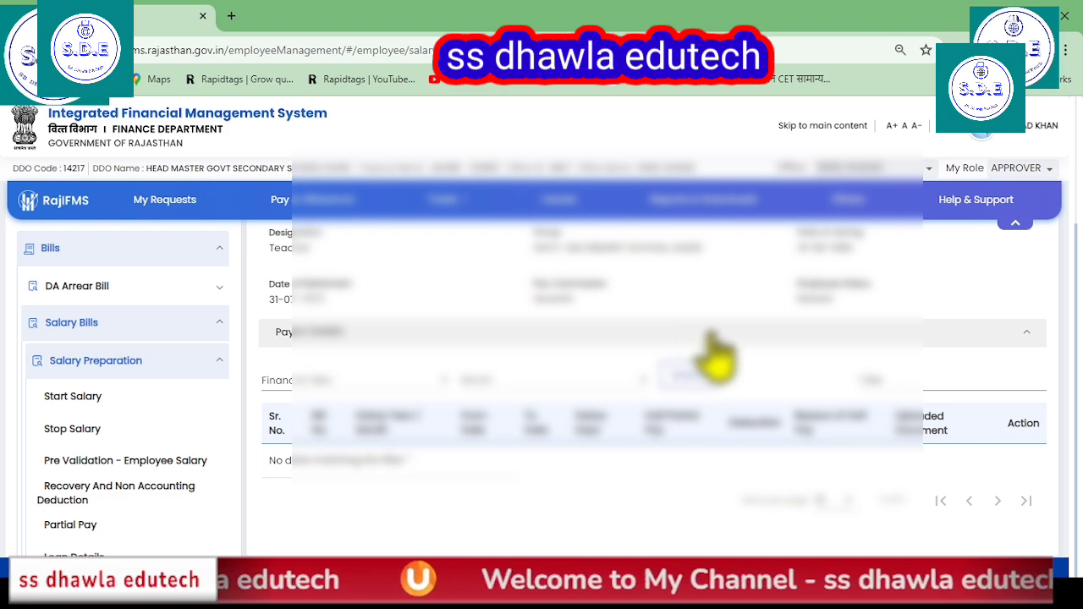
click(292, 383)
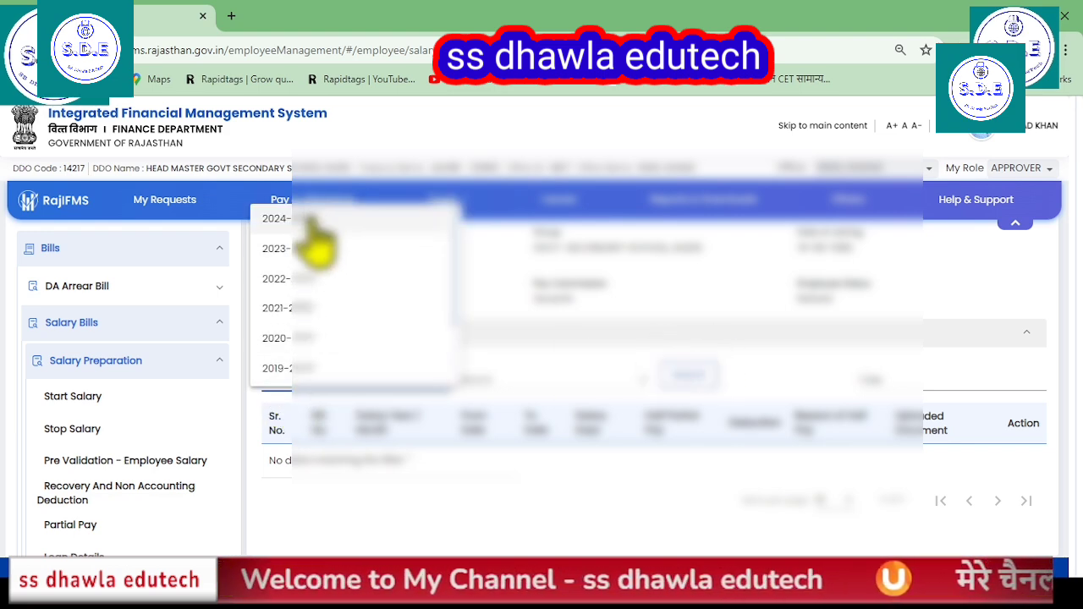
click(311, 218)
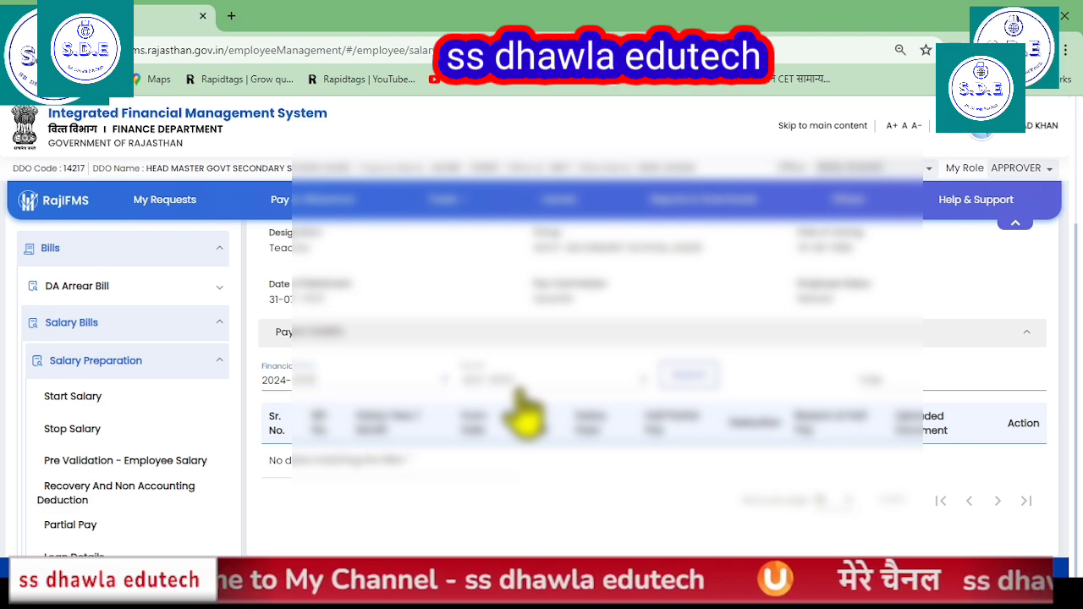
click(519, 388)
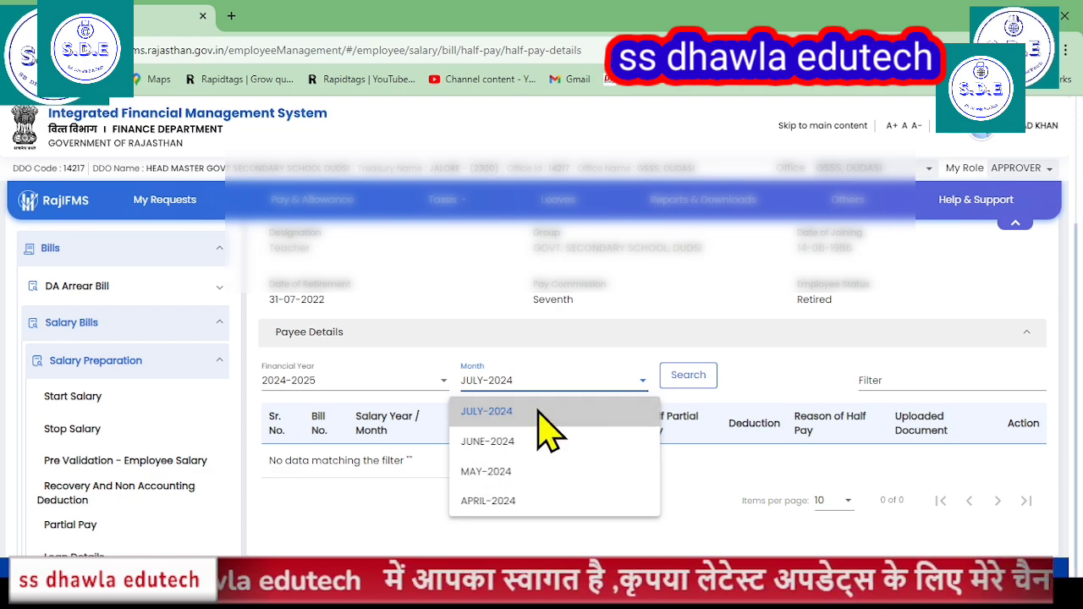
click(660, 419)
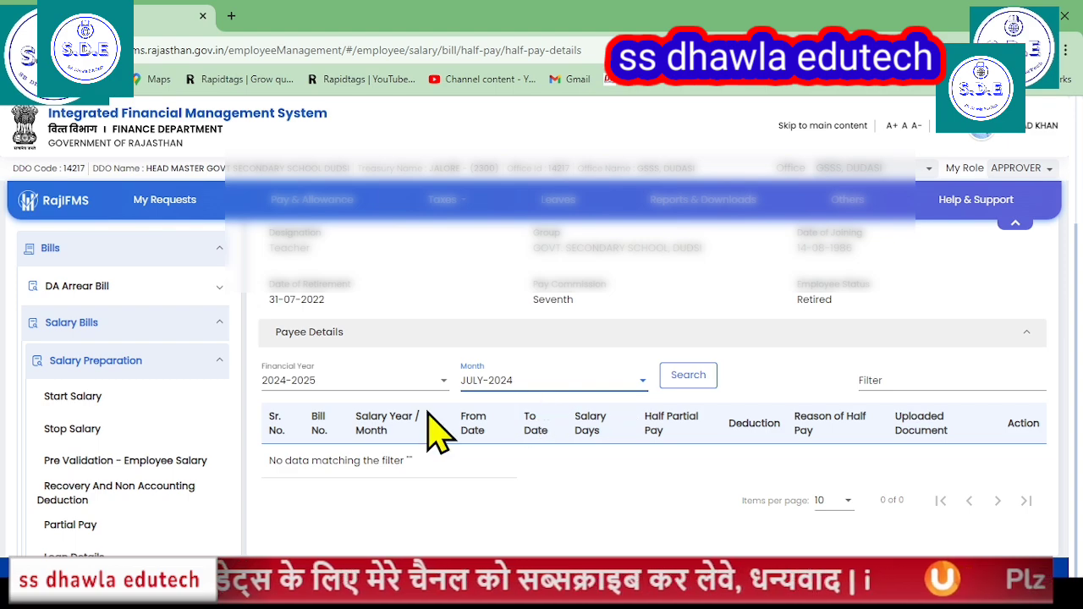
click(681, 378)
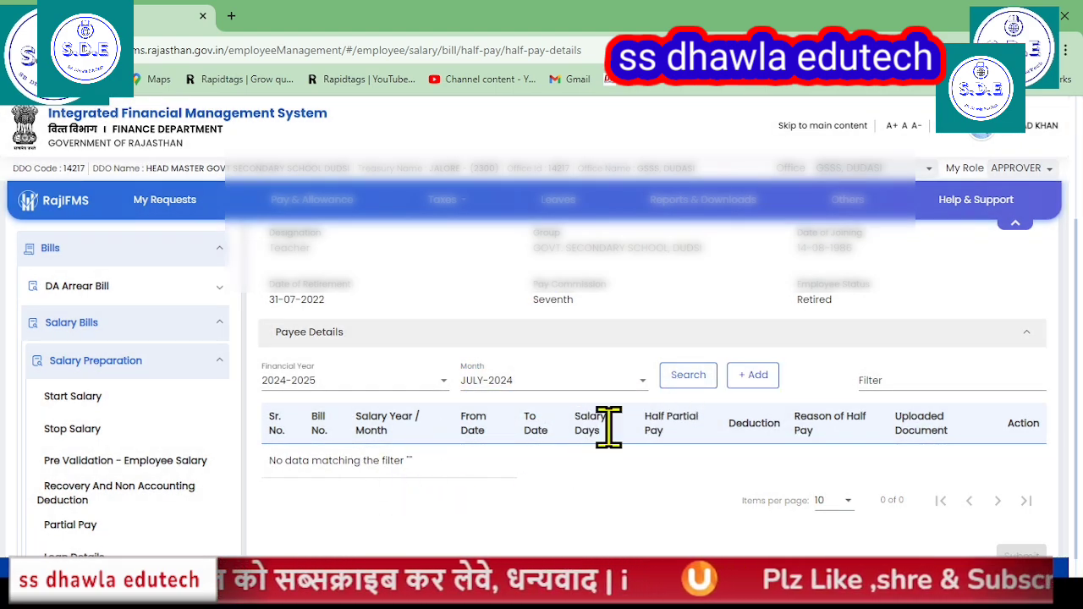
- Add a half pay entry with From Date 1/7/2024 and To Date 10/7/2024
click(757, 376)
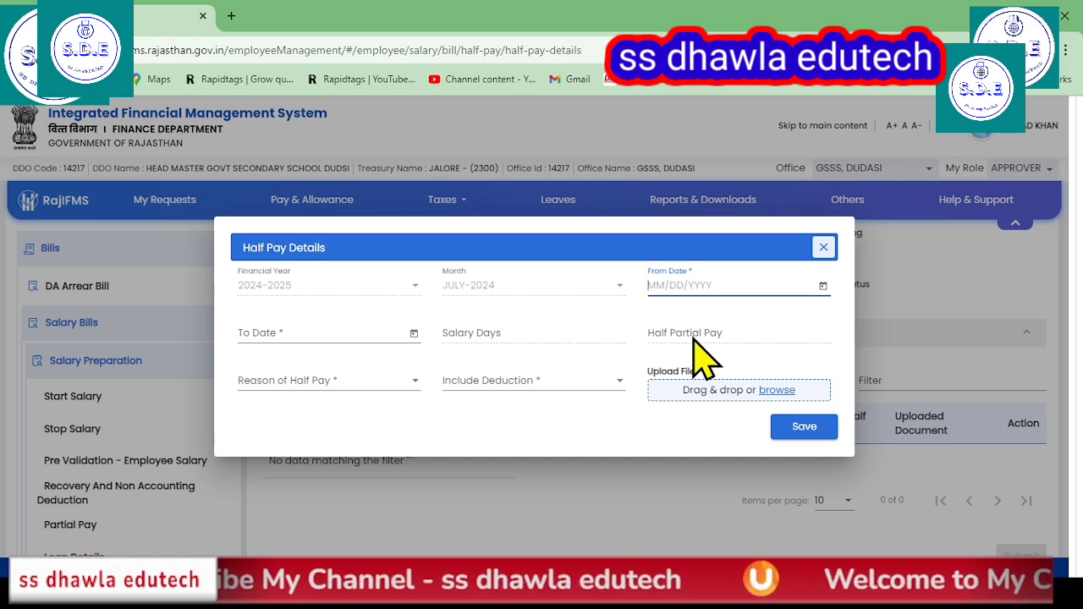
click(823, 286)
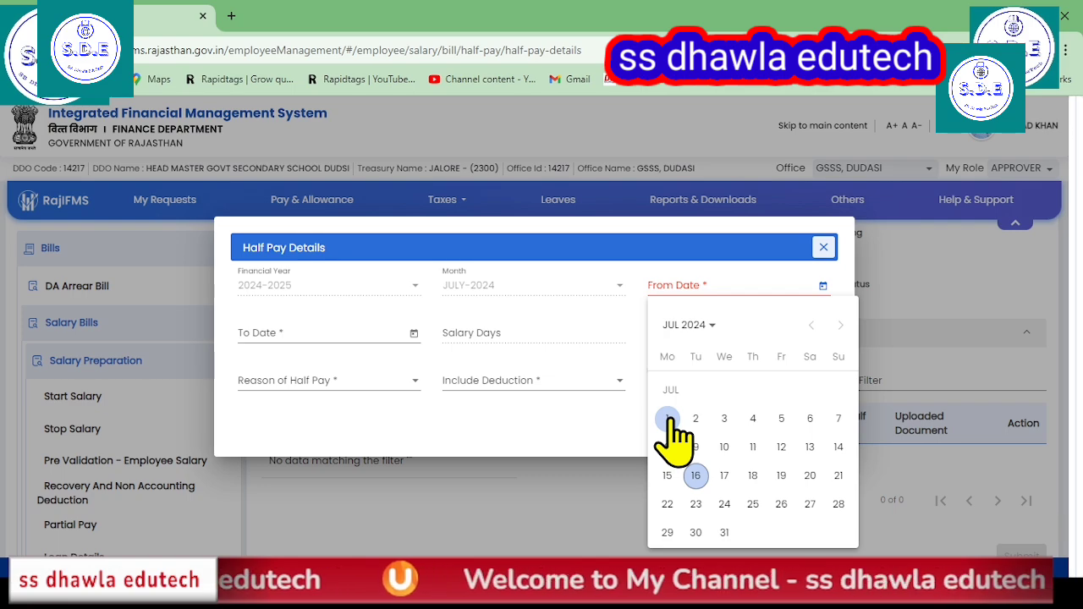
click(668, 419)
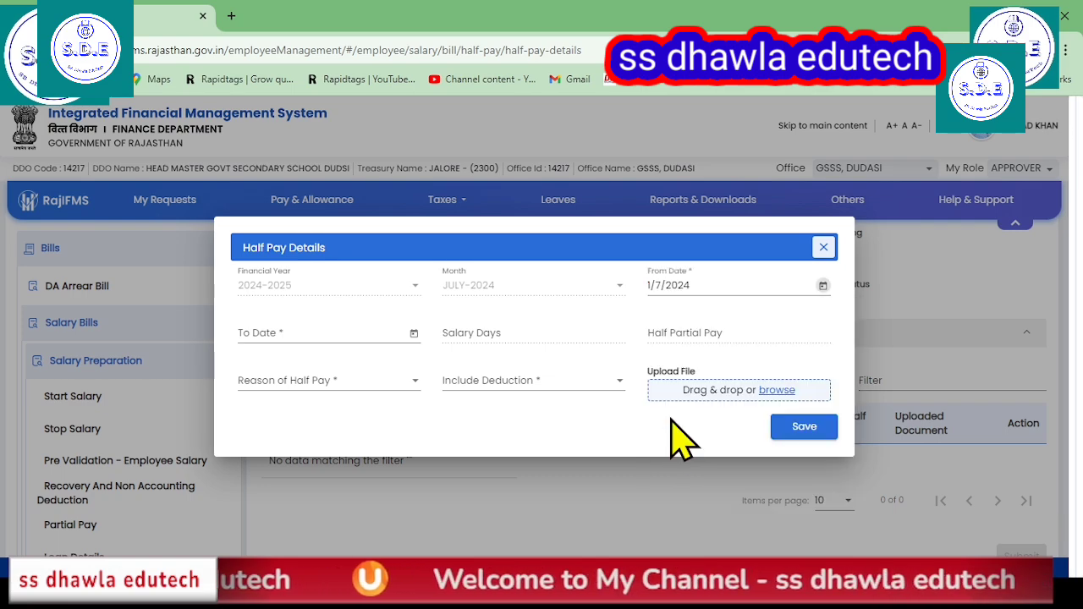
click(339, 335)
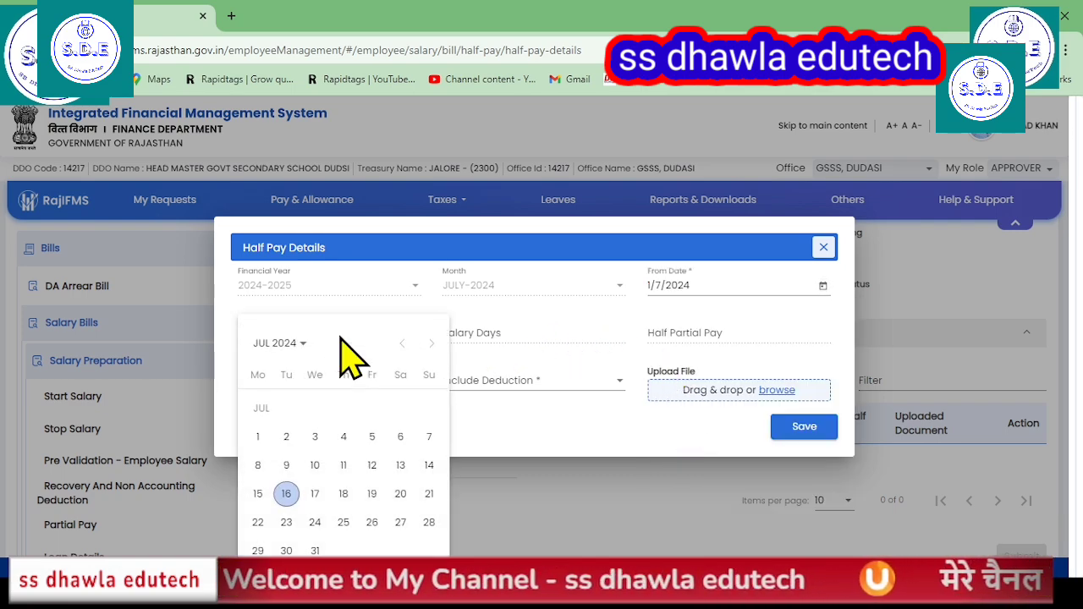
click(315, 466)
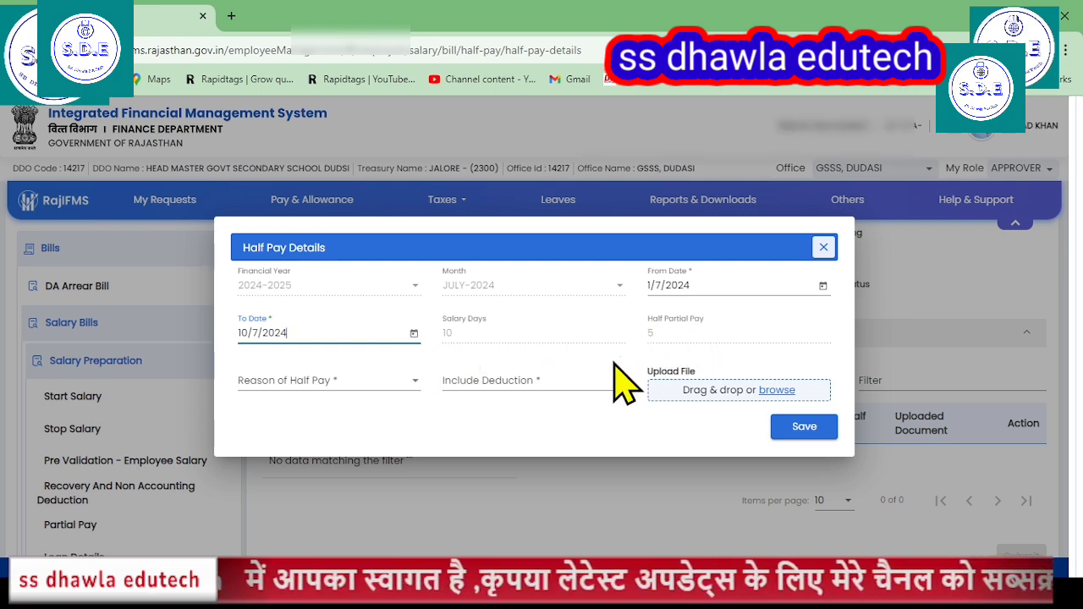
- Set the half pay reason to Medical and Include Deduction to No, attach the challan receipt file, and close the entry form
click(264, 383)
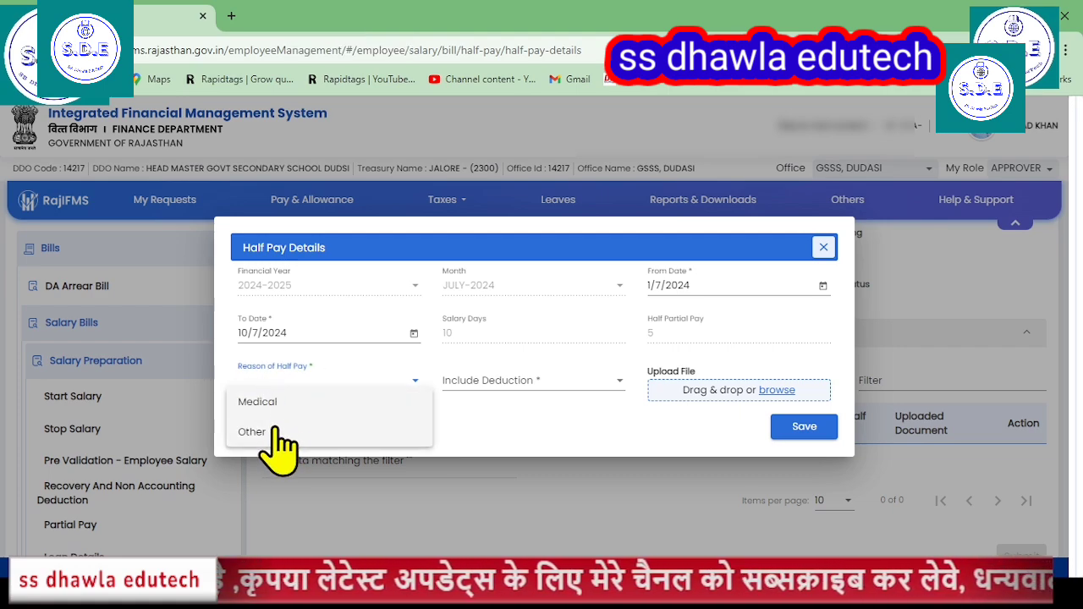
click(267, 405)
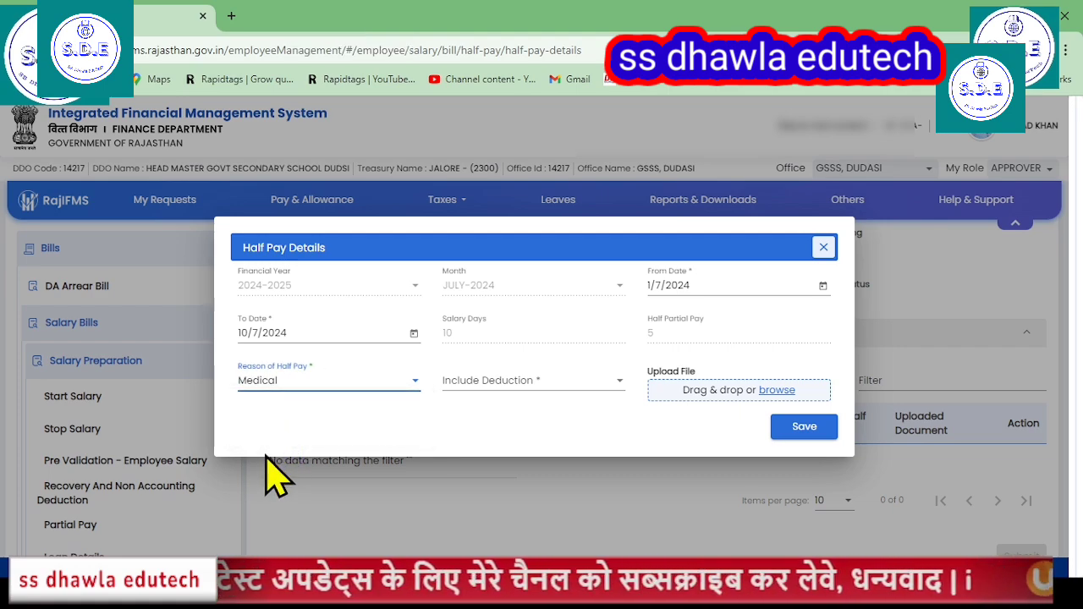
click(470, 385)
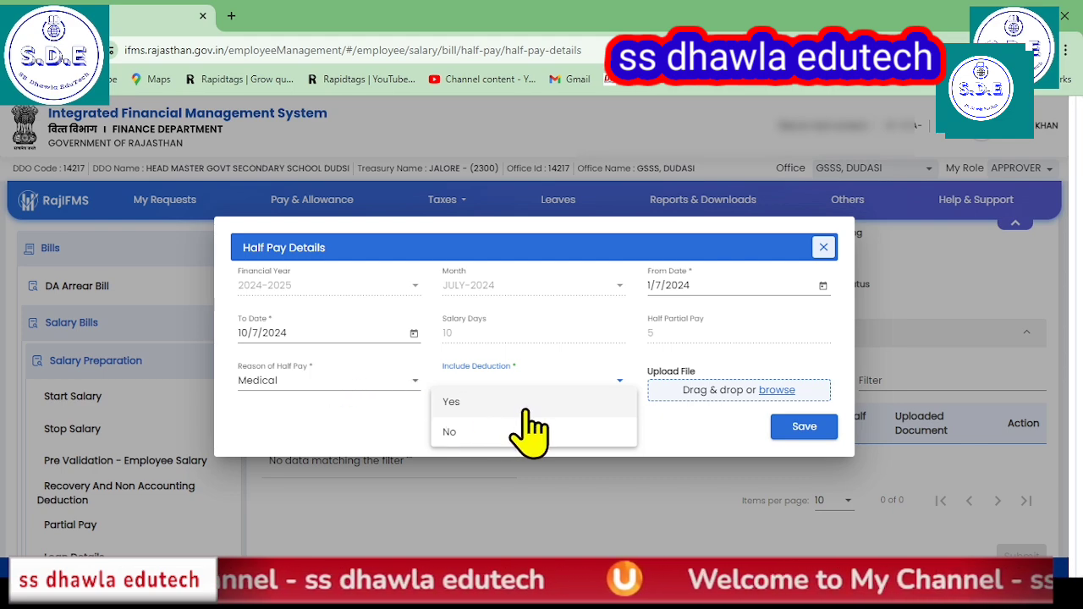
click(451, 433)
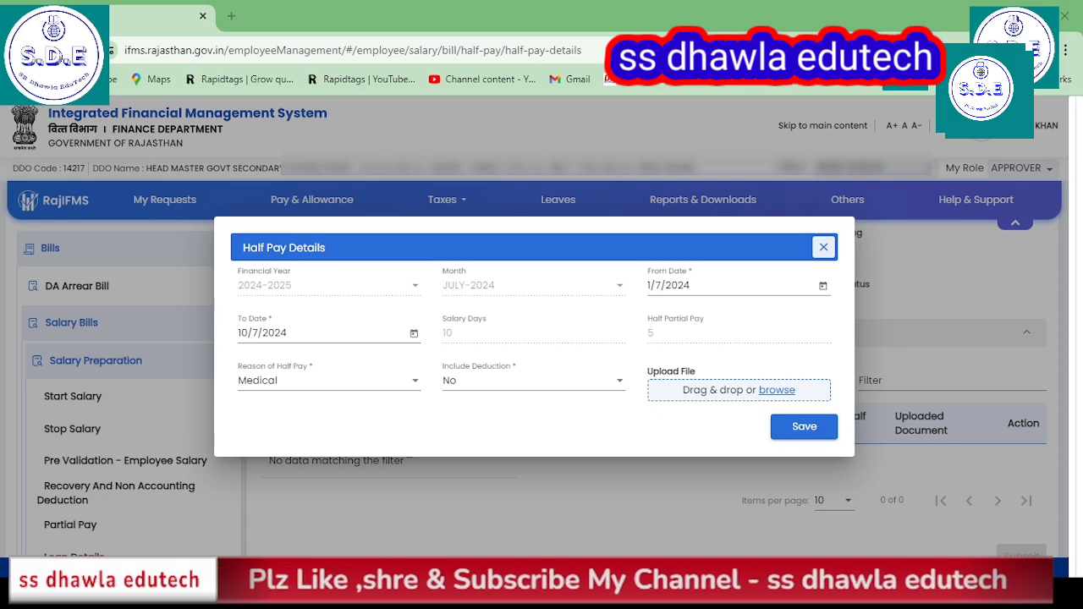
click(800, 430)
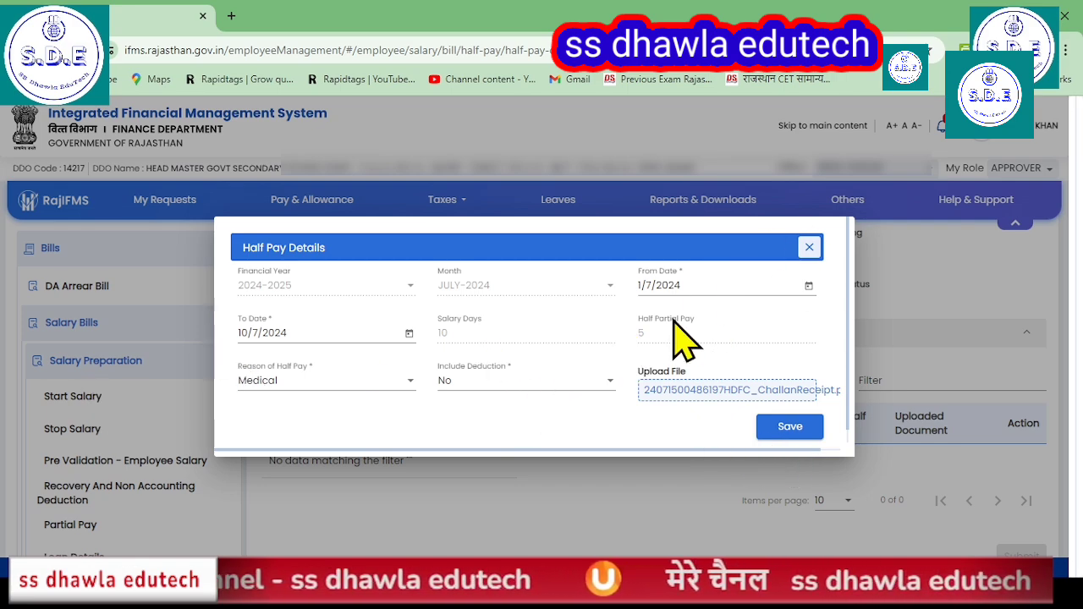
click(811, 250)
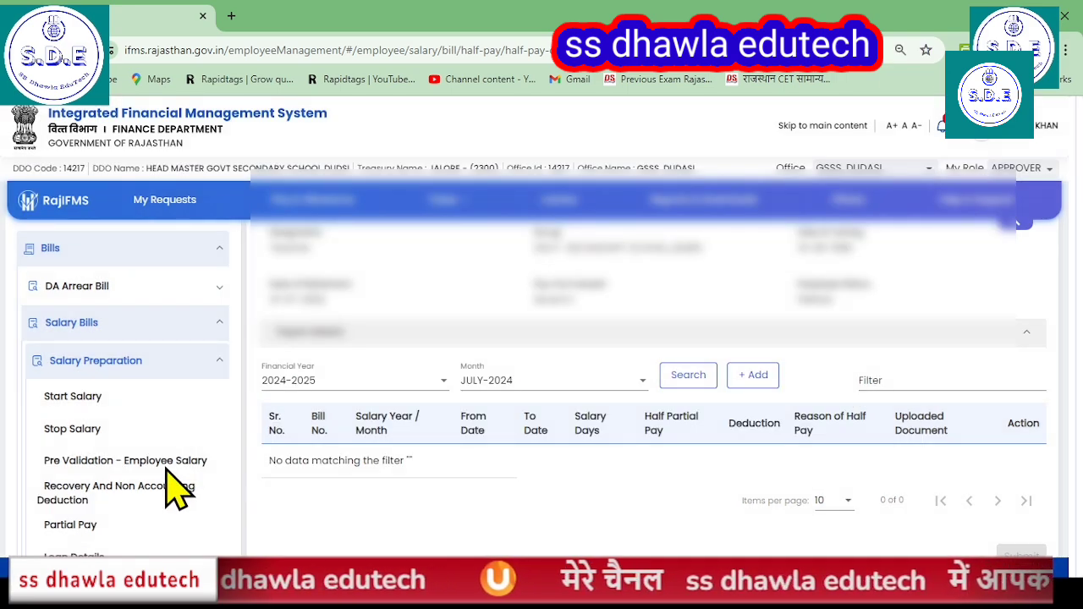
scroll(85, 500, down, 4)
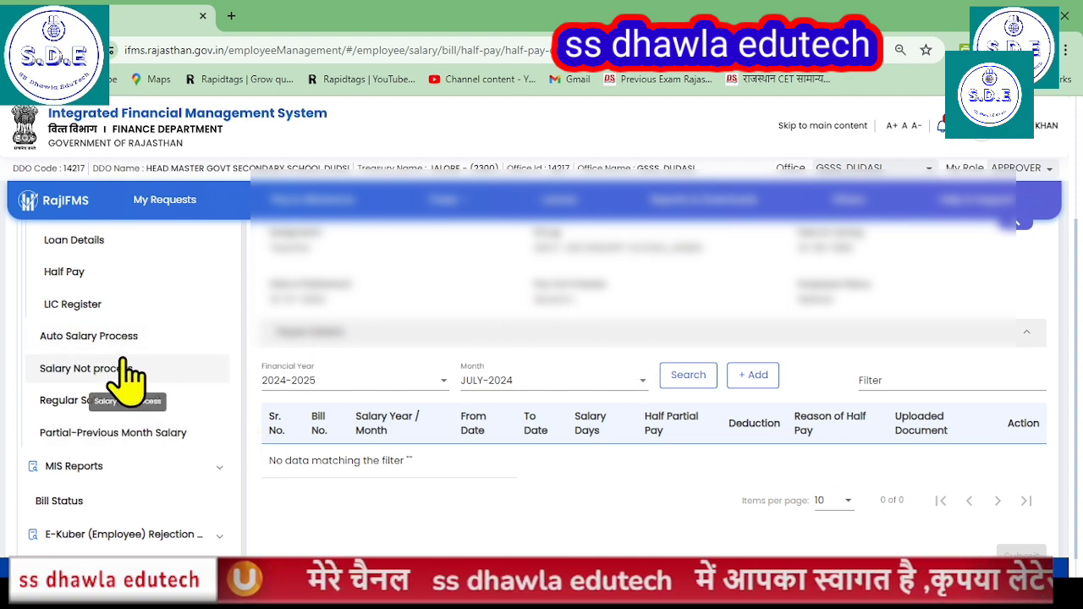
scroll(752, 420, down, 1)
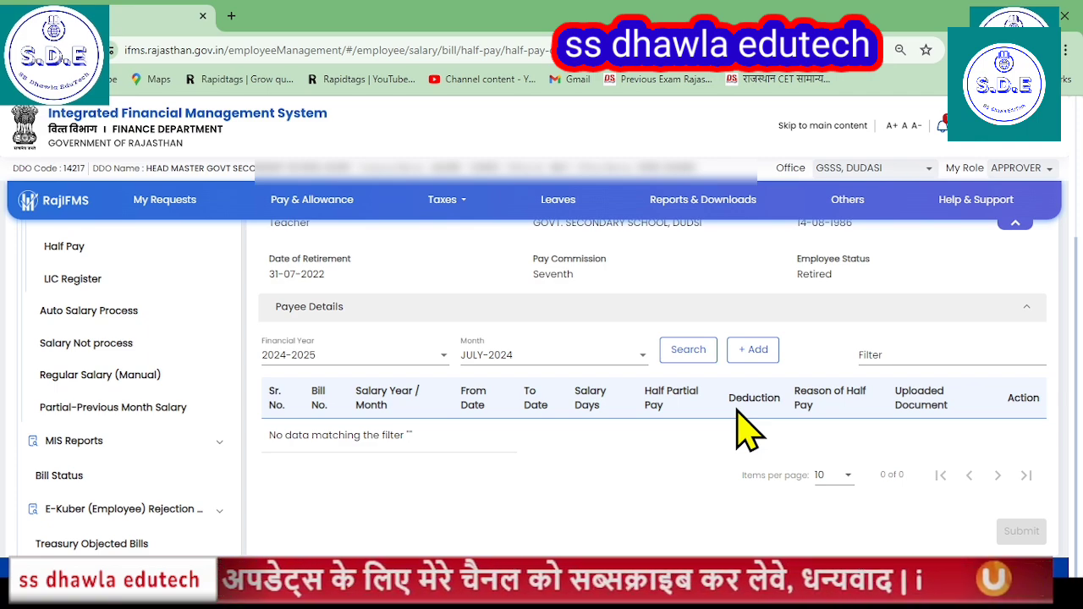
scroll(123, 533, down, 3)
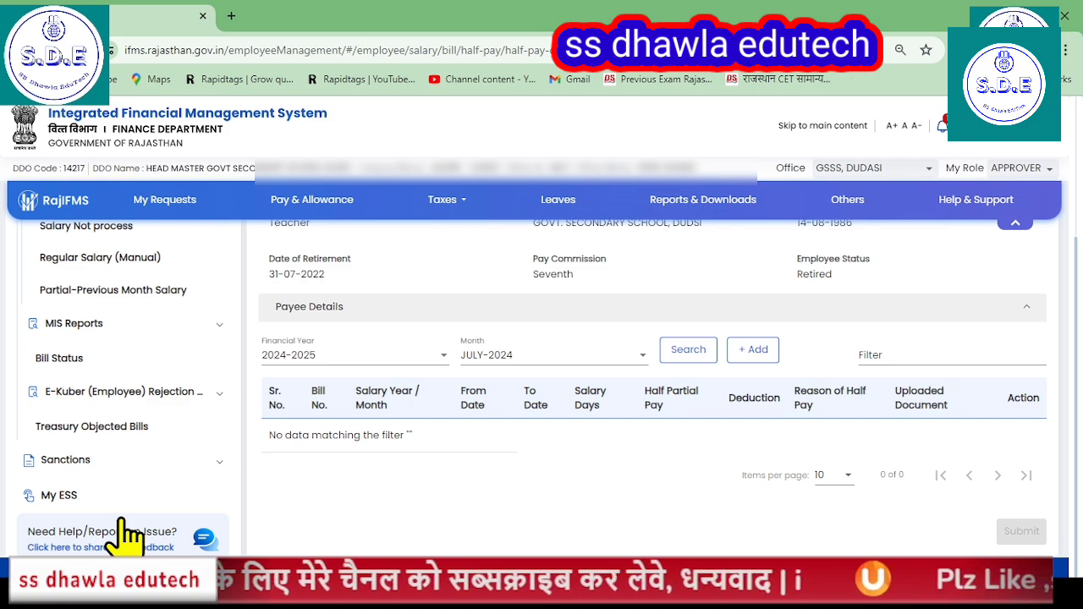
scroll(123, 533, up, 2)
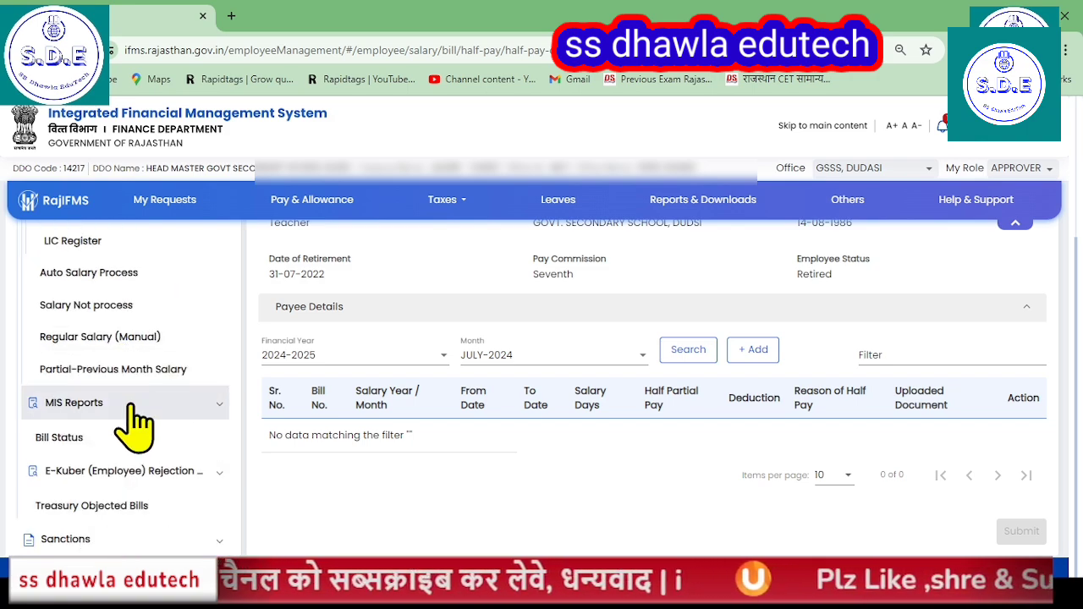
scroll(136, 423, up, 4)
scroll(136, 423, up, 4)
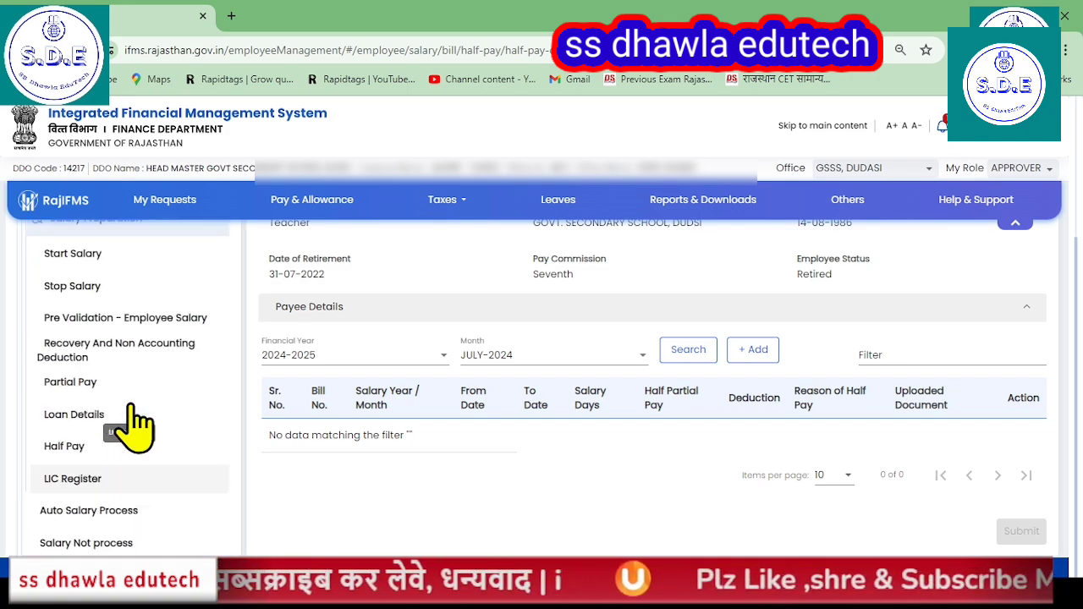
scroll(136, 424, up, 1)
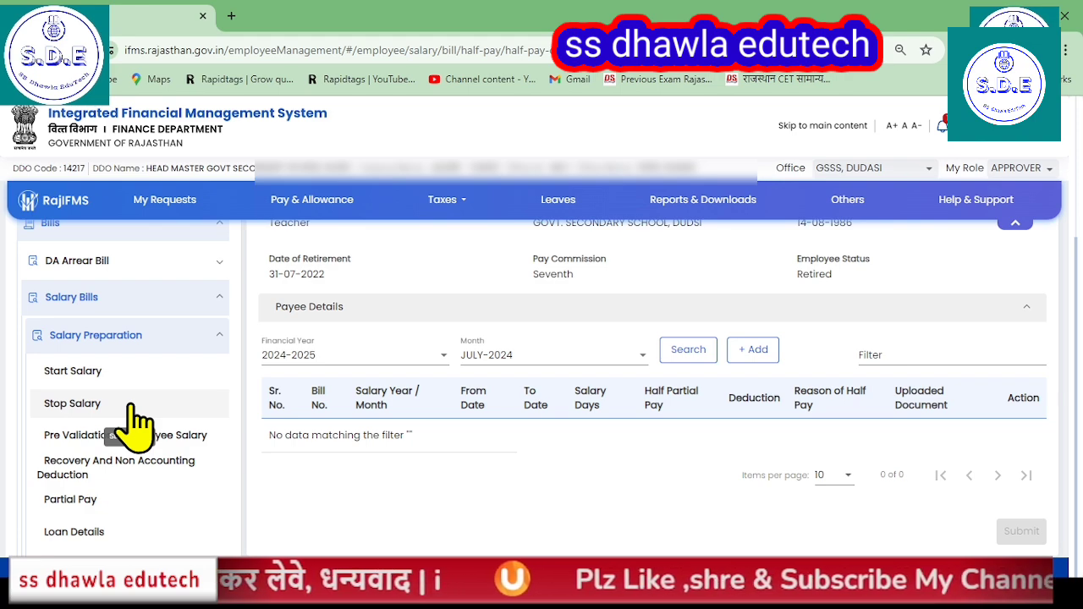